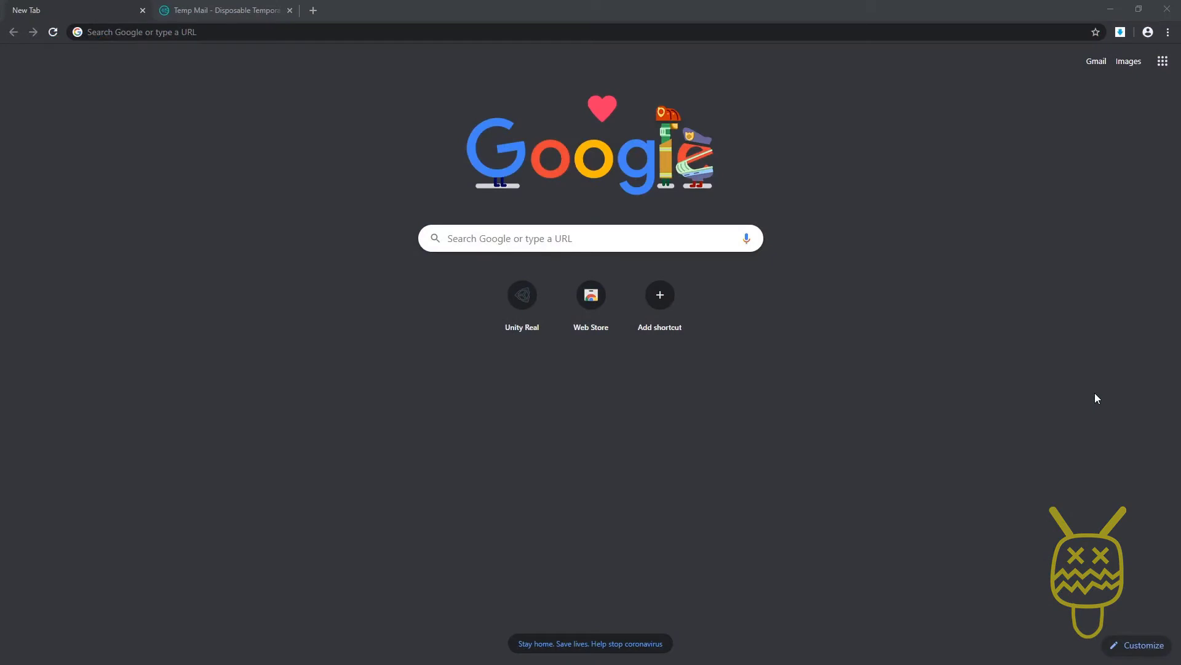
# Step: Load unity.com in Chrome by typing 'unity' in the address bar
pyautogui.click(218, 33)
pyautogui.write('unity.com')
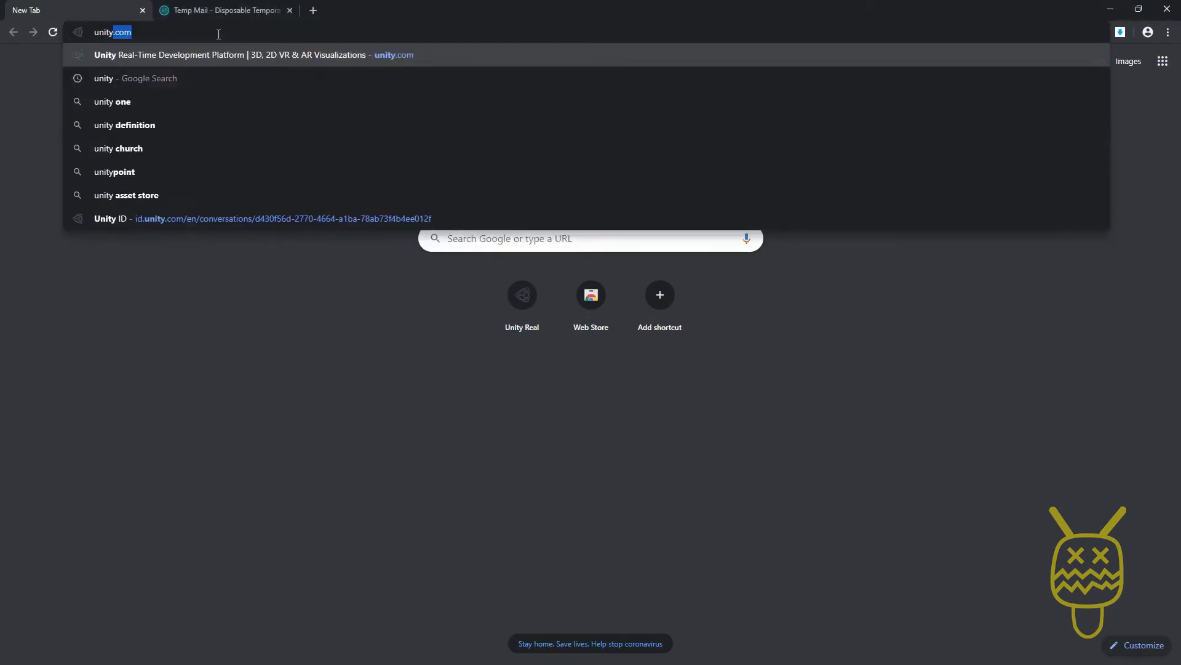
pyautogui.press('Return')
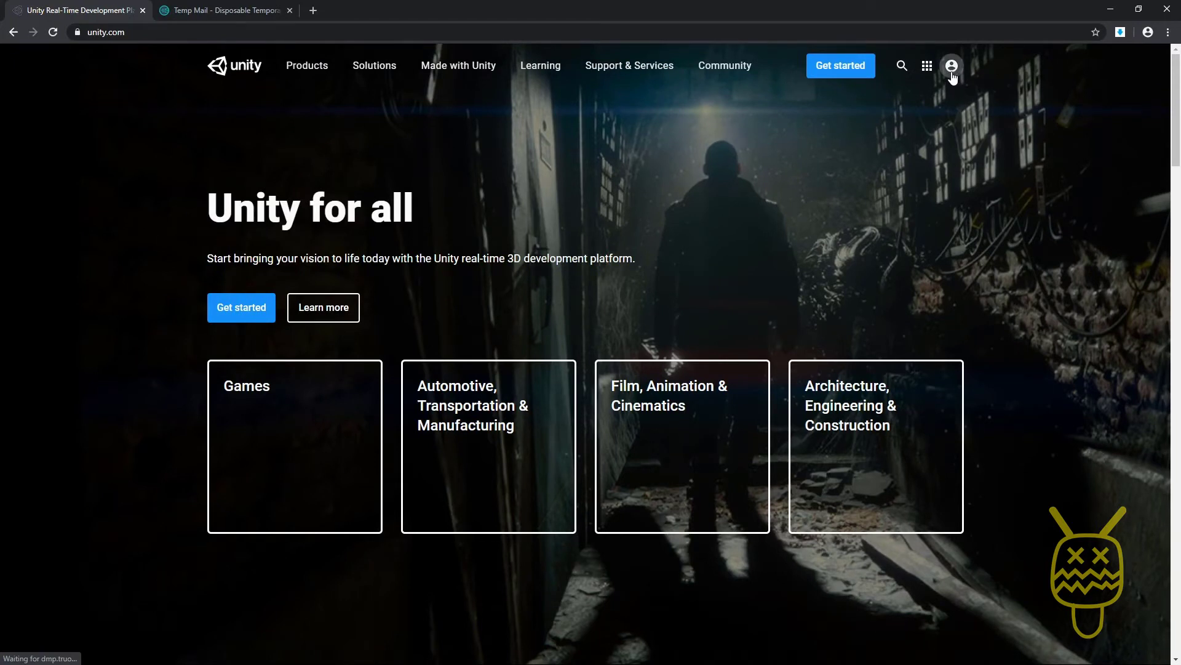
# Step: Choose 'Create a Unity ID' from the header's account menu
pyautogui.click(952, 73)
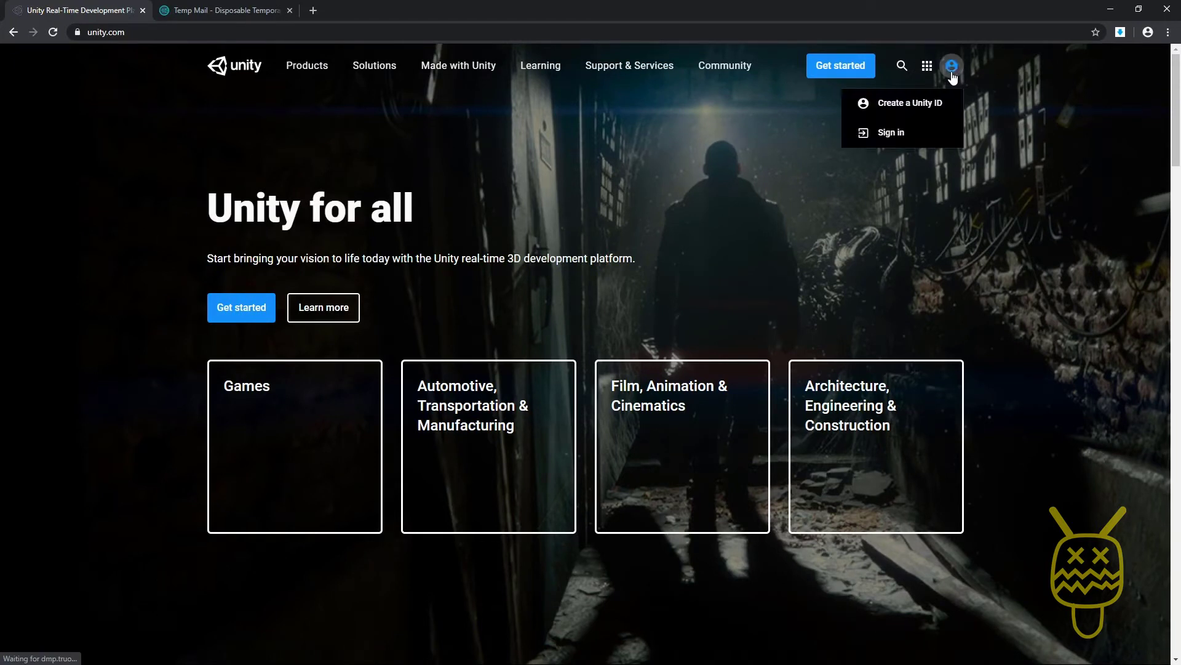
pyautogui.click(906, 106)
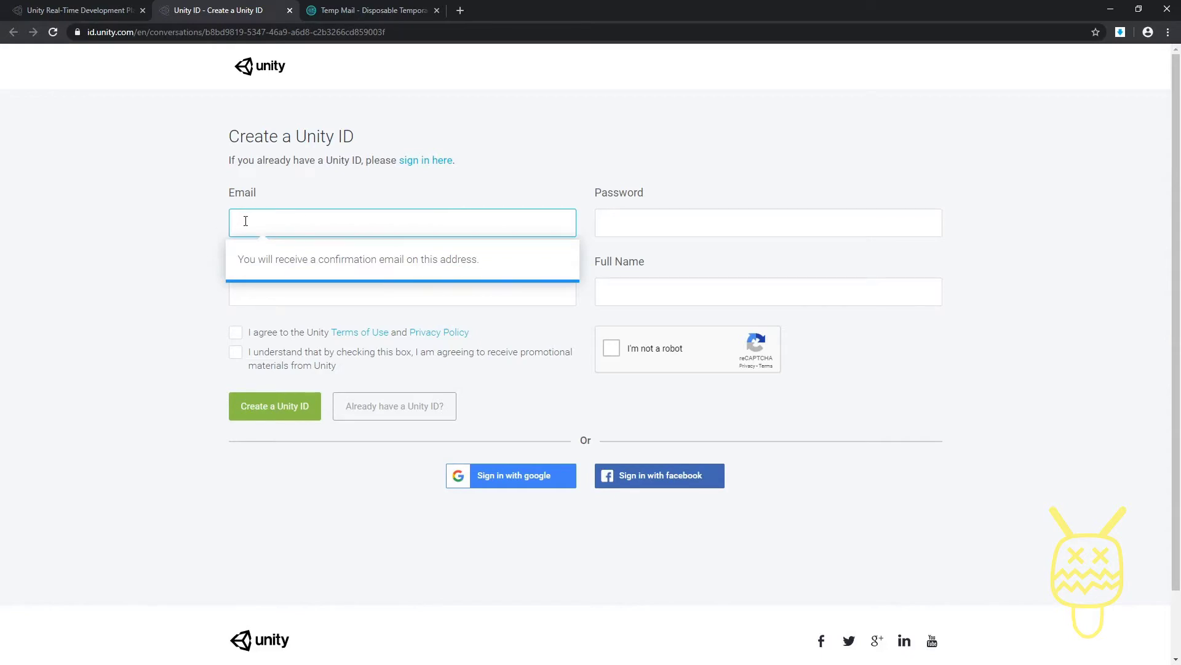
# Step: Enter the temporary e-mail, an account password and a username in the sign-up form
pyautogui.hotkey('ctrl', 'v')
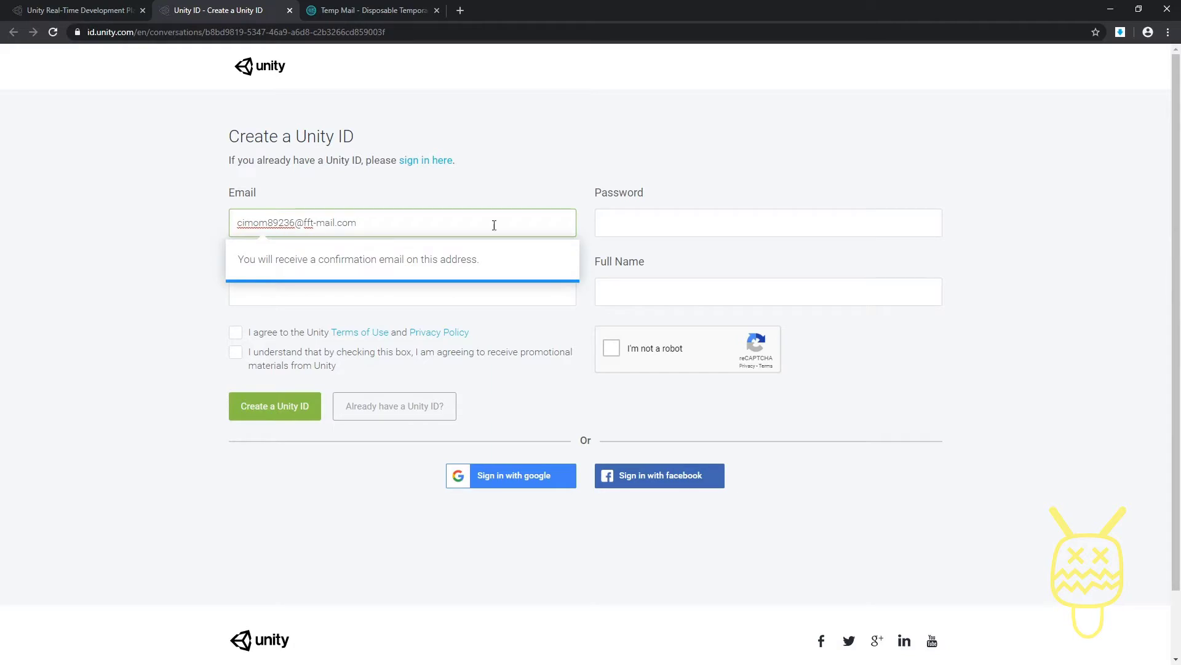
pyautogui.click(651, 226)
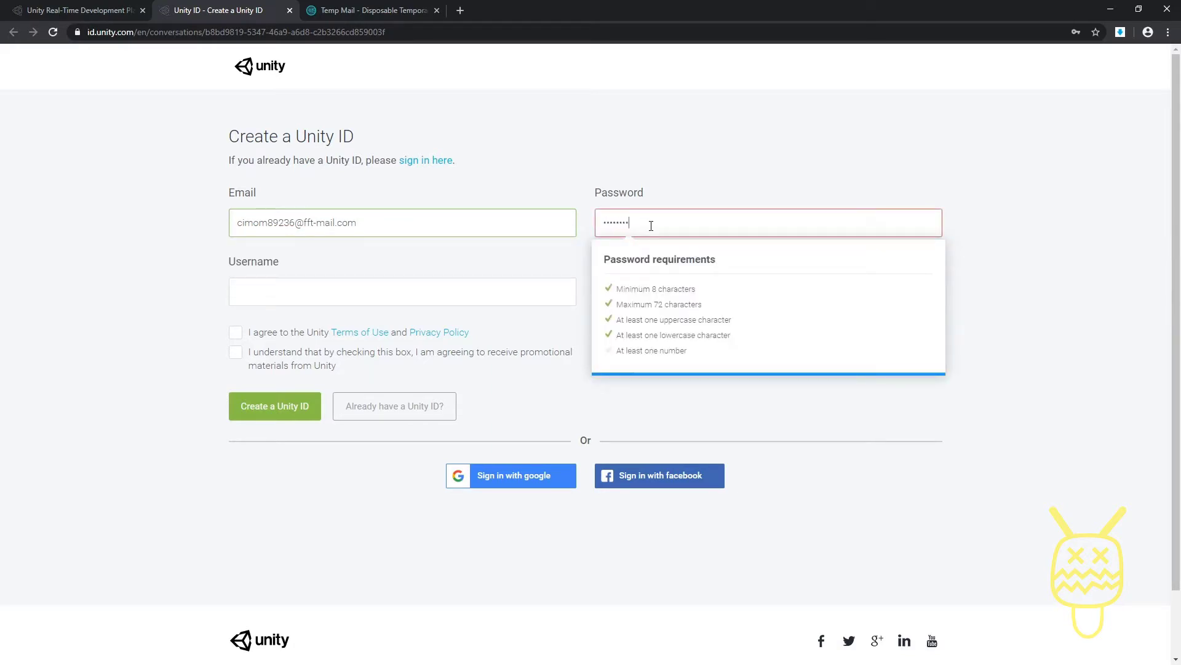
pyautogui.write('1')
pyautogui.click(771, 196)
pyautogui.click(298, 290)
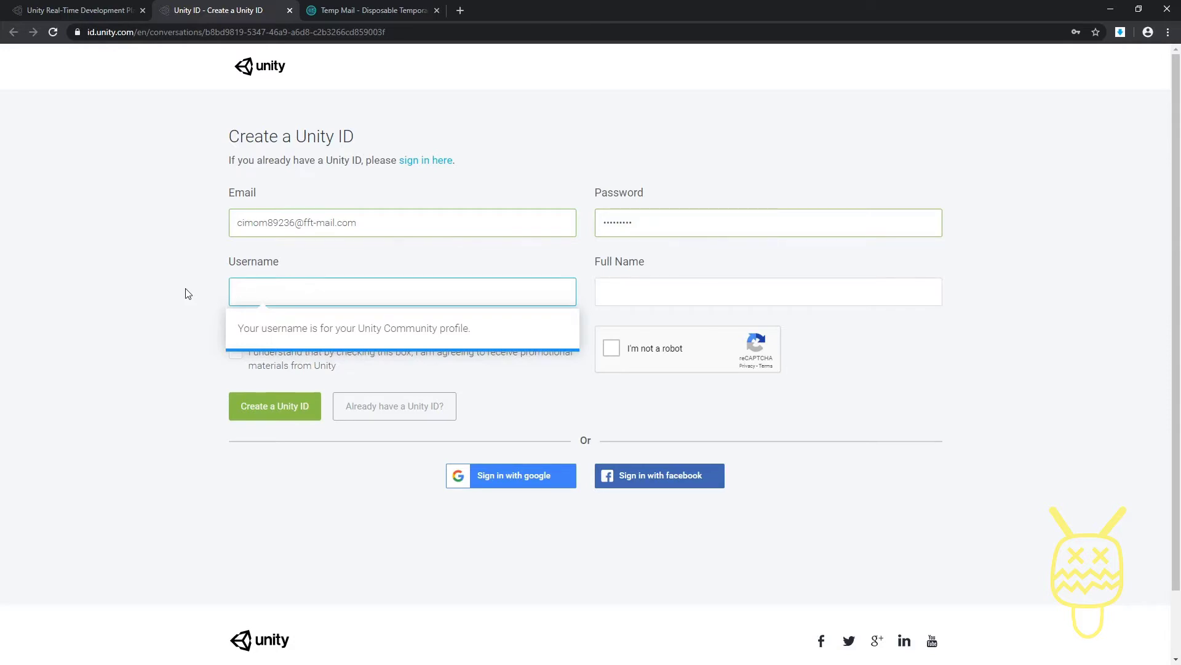
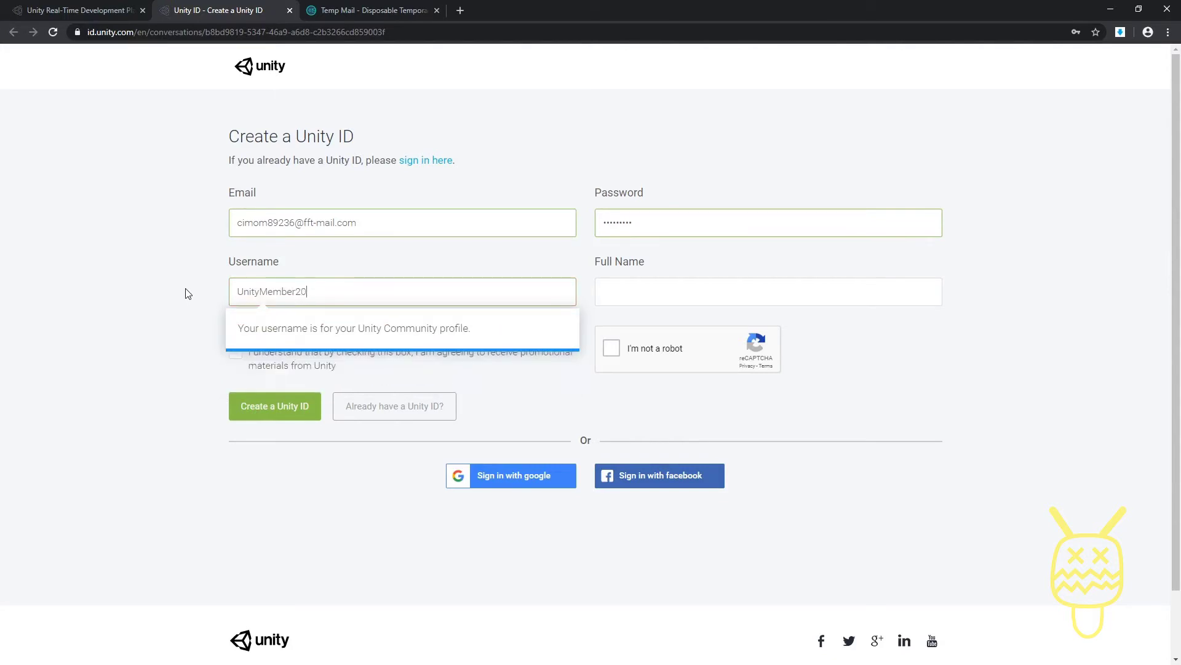
# Step: Enter the full name, agree to the Terms of Use, pass 'I'm not a robot', and submit
pyautogui.click(669, 295)
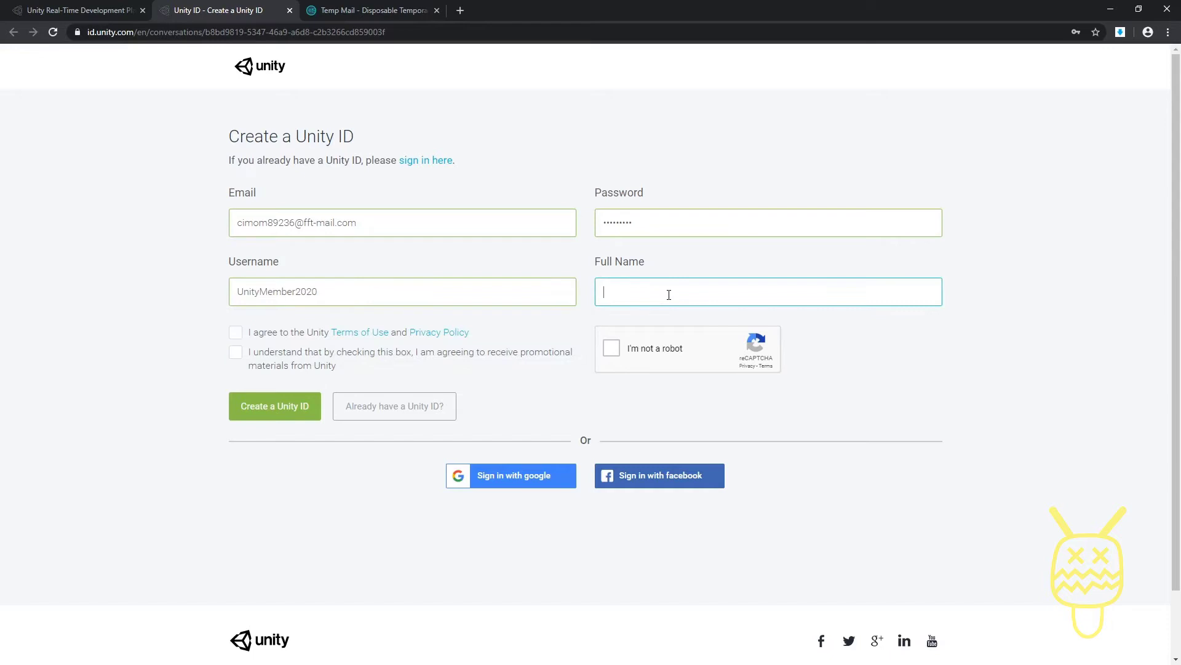
pyautogui.write('Unity Meme')
pyautogui.write('er')
pyautogui.click(235, 332)
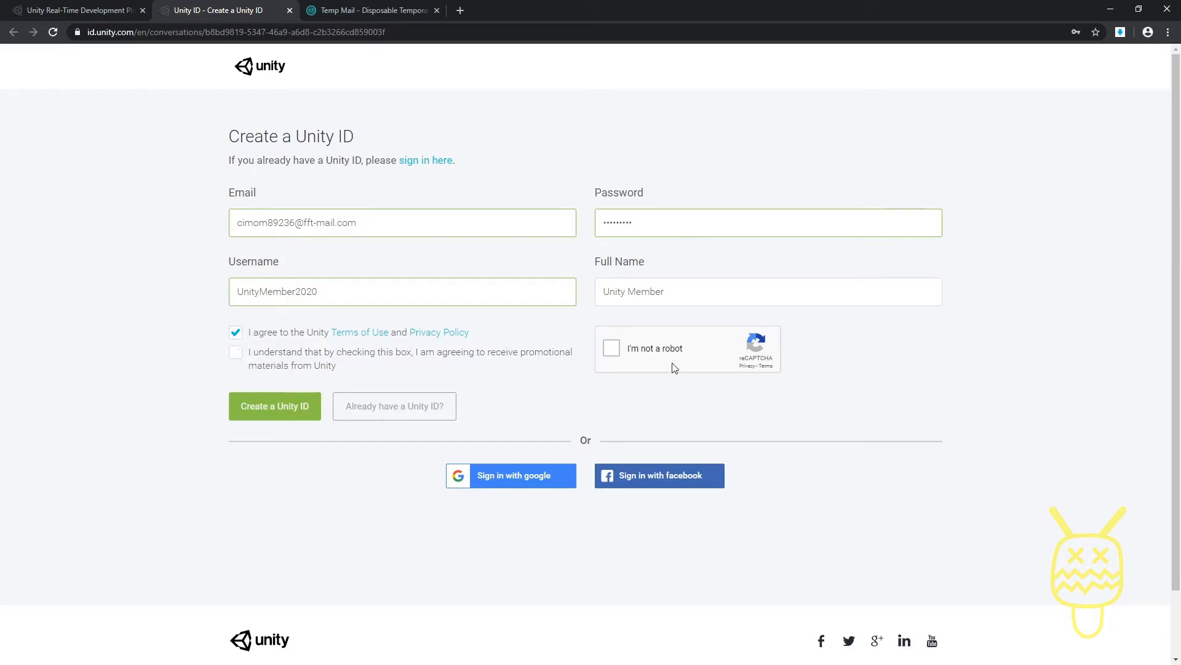
pyautogui.click(615, 349)
pyautogui.click(283, 406)
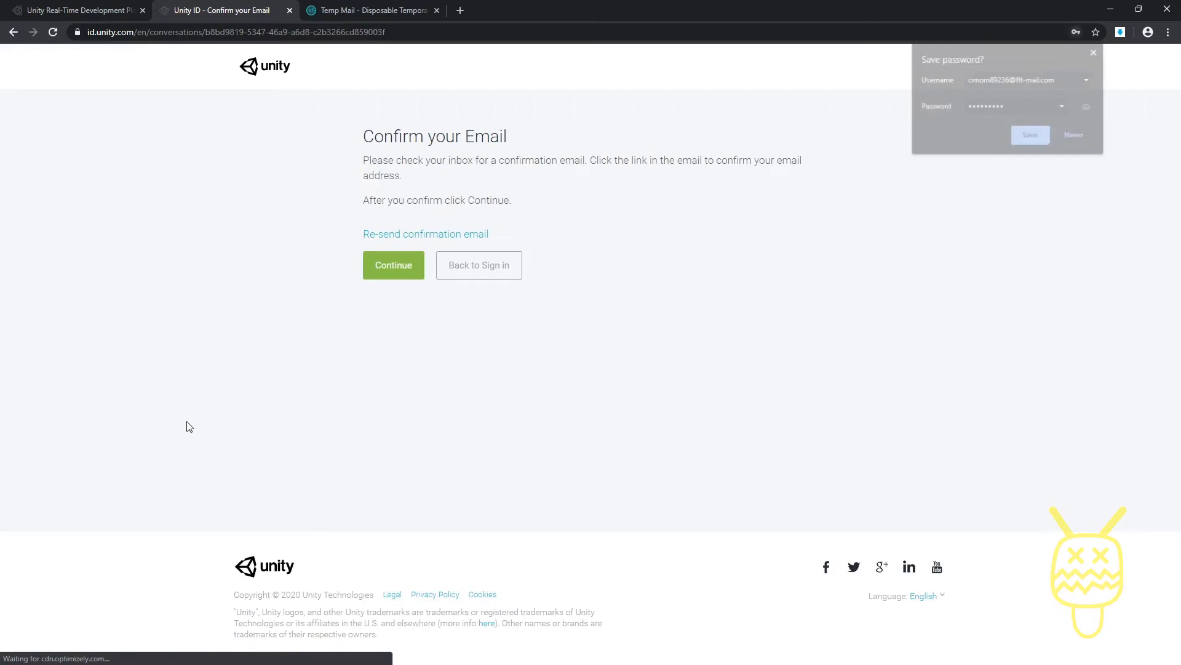
# Step: Open the Unity Technologies confirmation email in the Temp Mail inbox and view its body
pyautogui.click(372, 10)
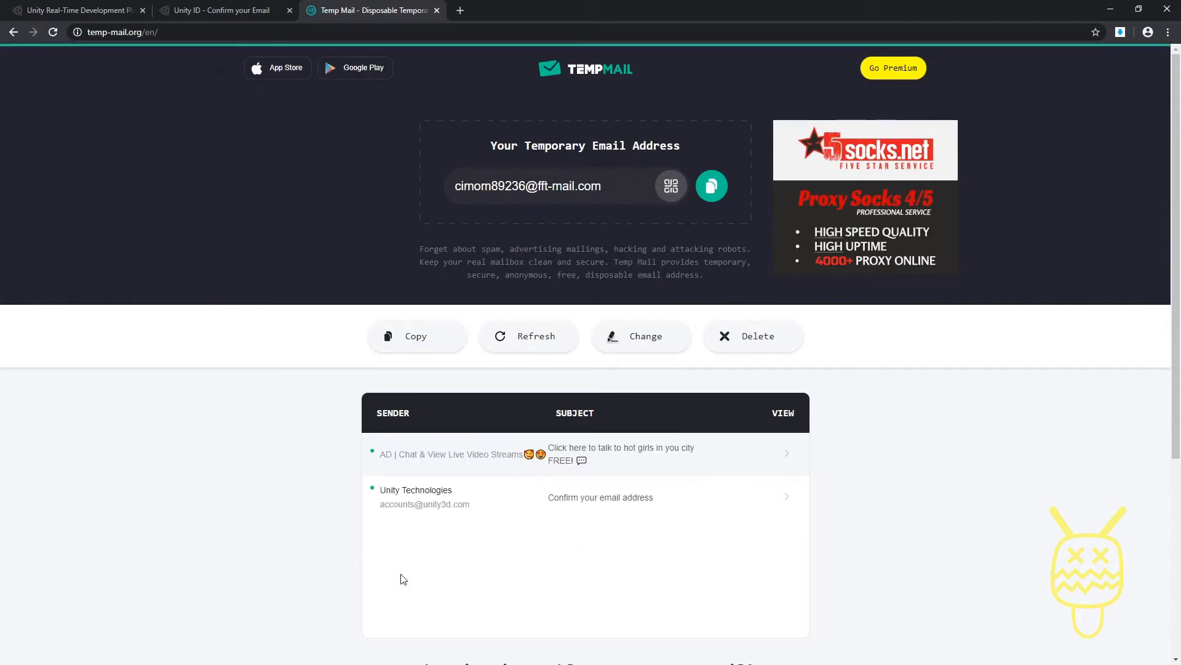
pyautogui.click(434, 504)
pyautogui.scroll(-5, 343, 435)
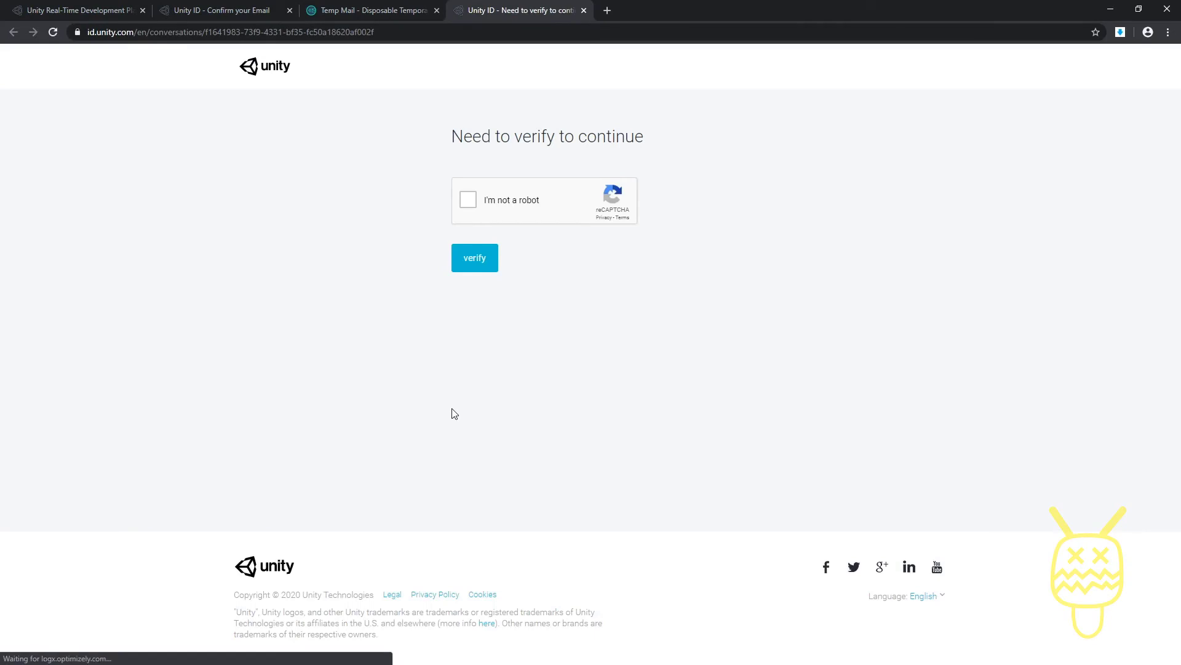
# Step: Solve the 'I'm not a robot' challenge by selecting the three bus images, then verify
pyautogui.click(468, 203)
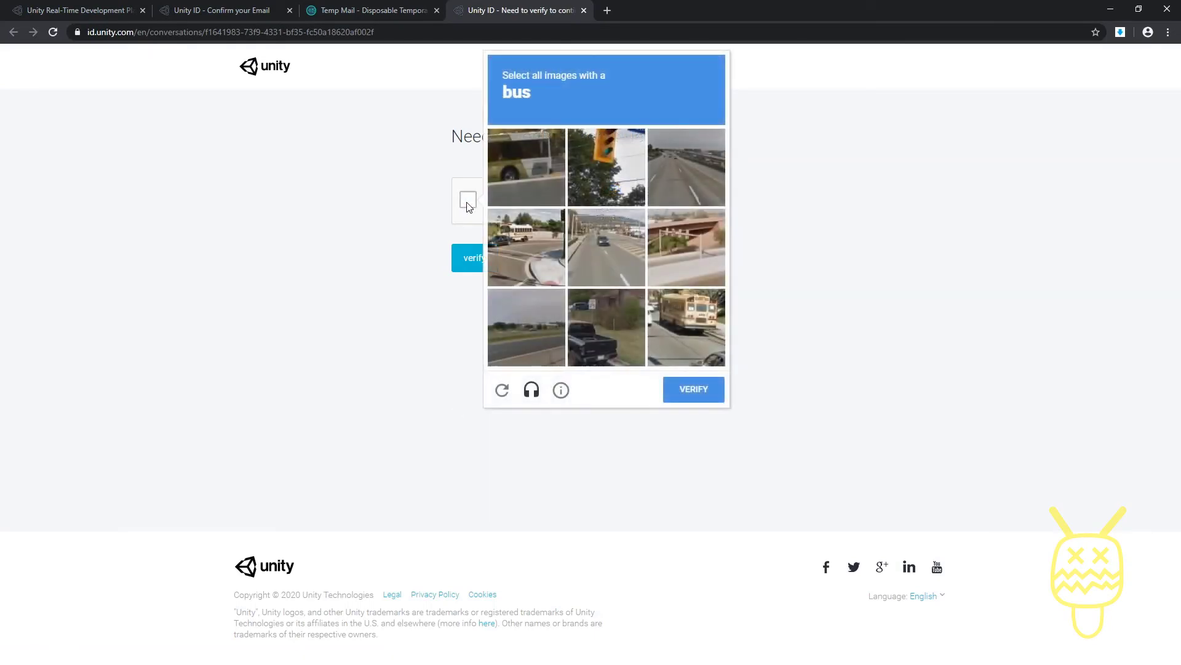
pyautogui.click(532, 160)
pyautogui.click(689, 300)
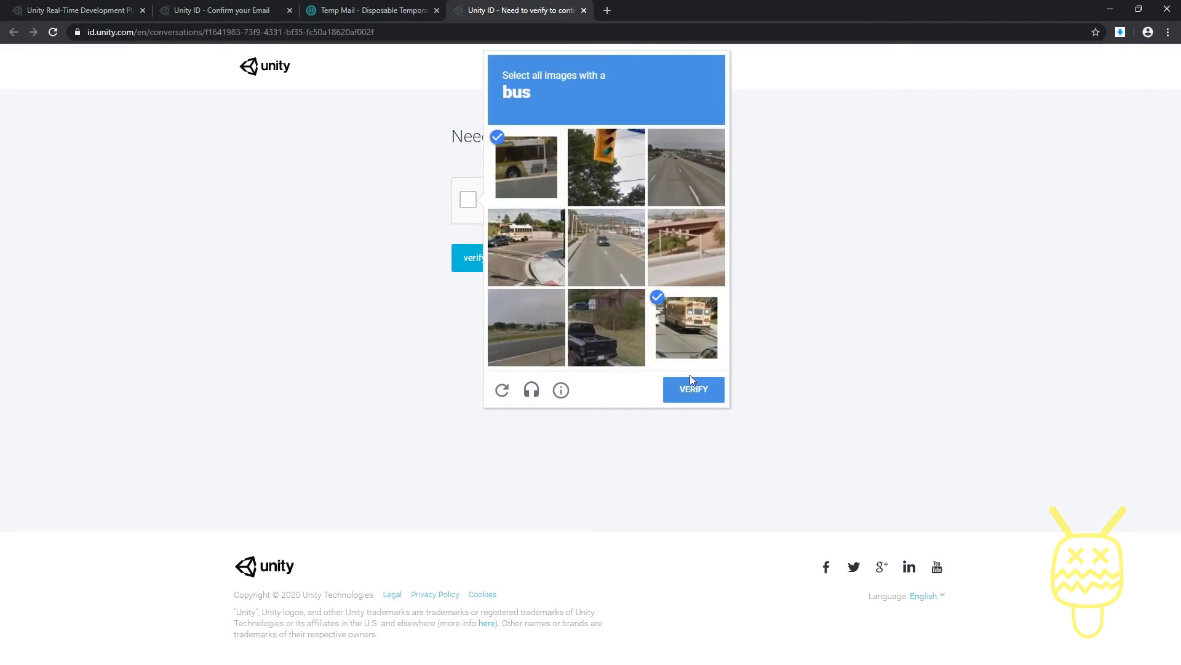
pyautogui.click(510, 244)
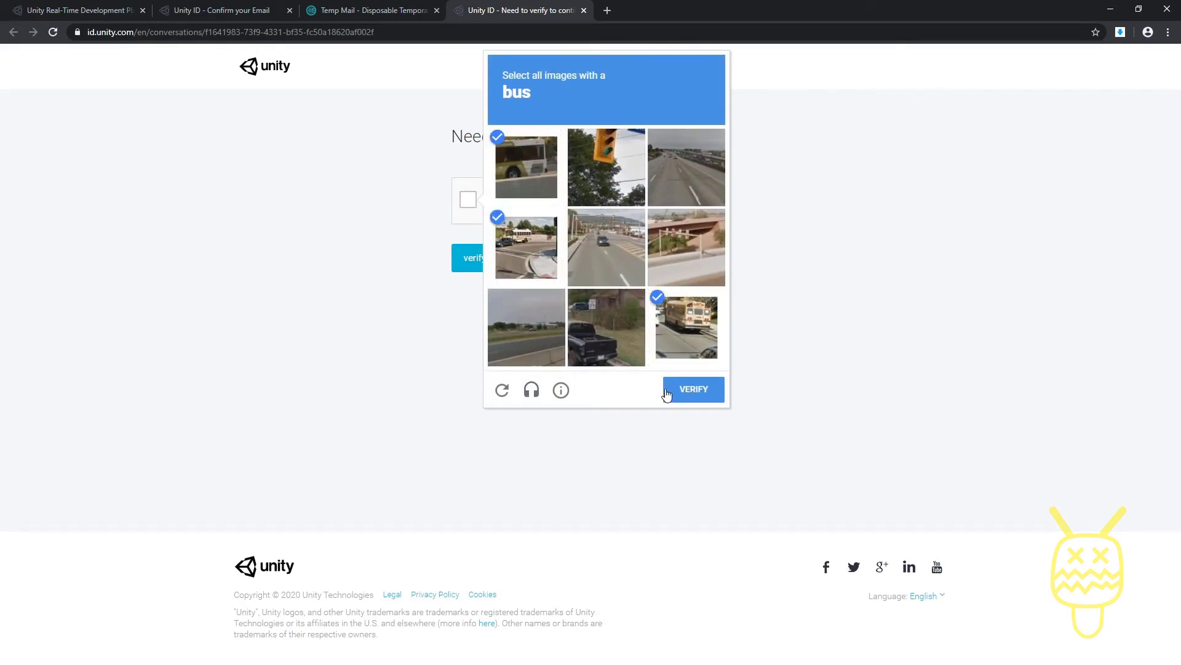
pyautogui.click(695, 392)
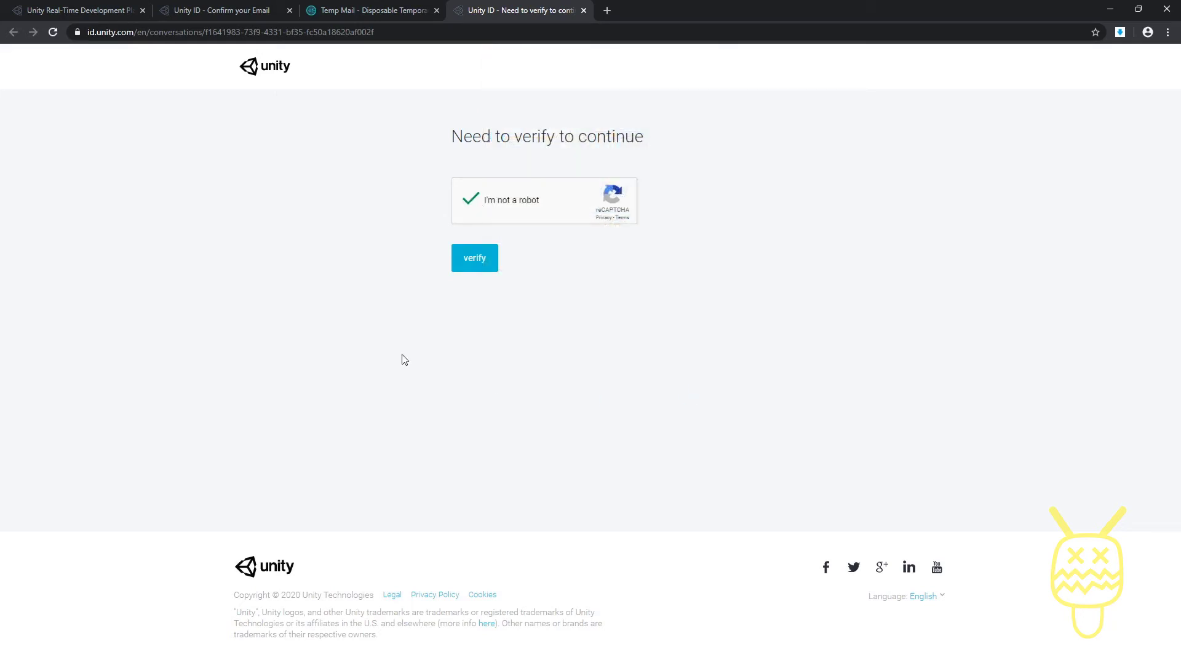
pyautogui.click(475, 265)
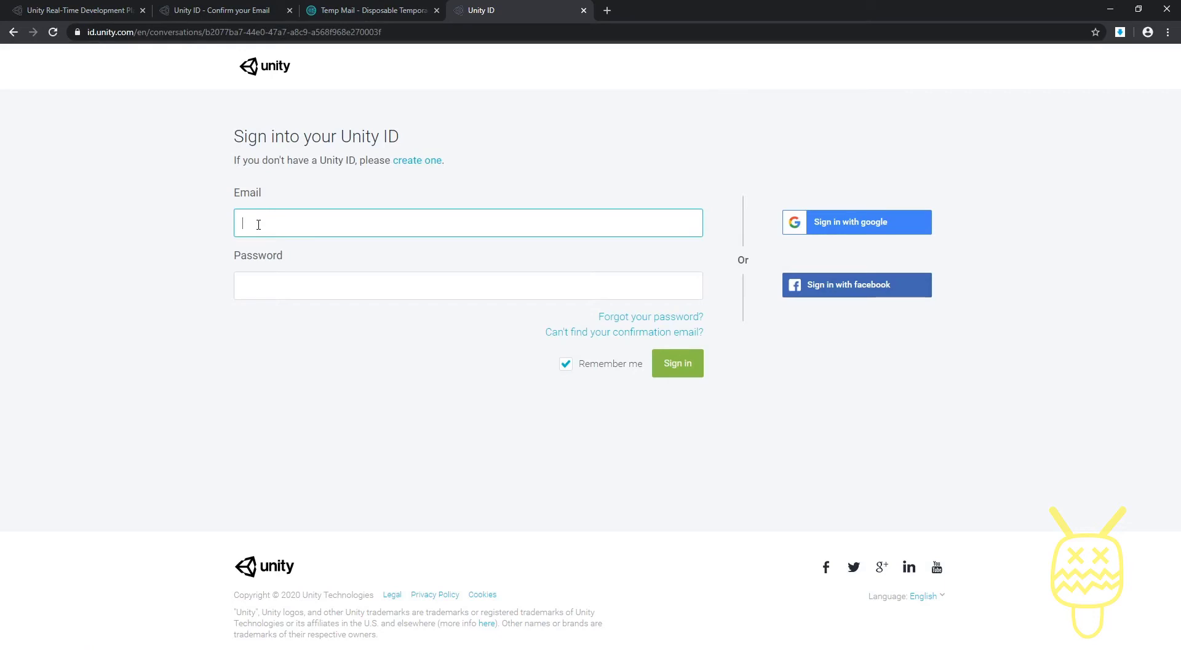
# Step: Sign in with the account e-mail and password, with Remember me unchecked
pyautogui.hotkey('ctrl', 'v')
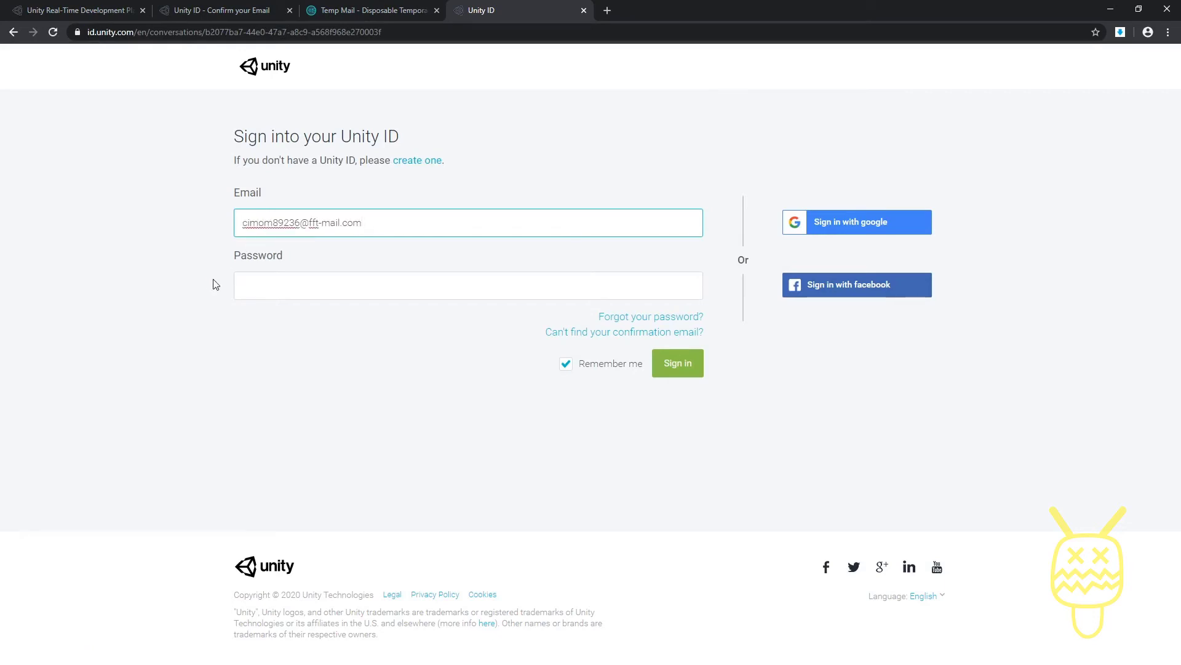
pyautogui.click(263, 285)
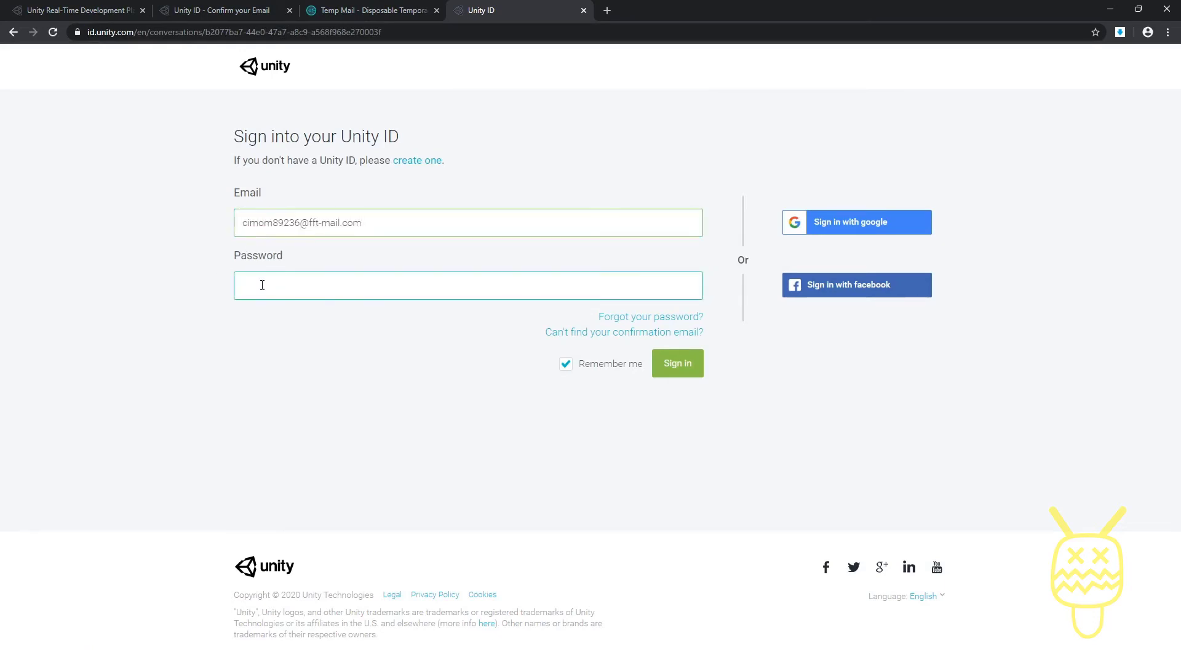
pyautogui.write('••••')
pyautogui.click(566, 364)
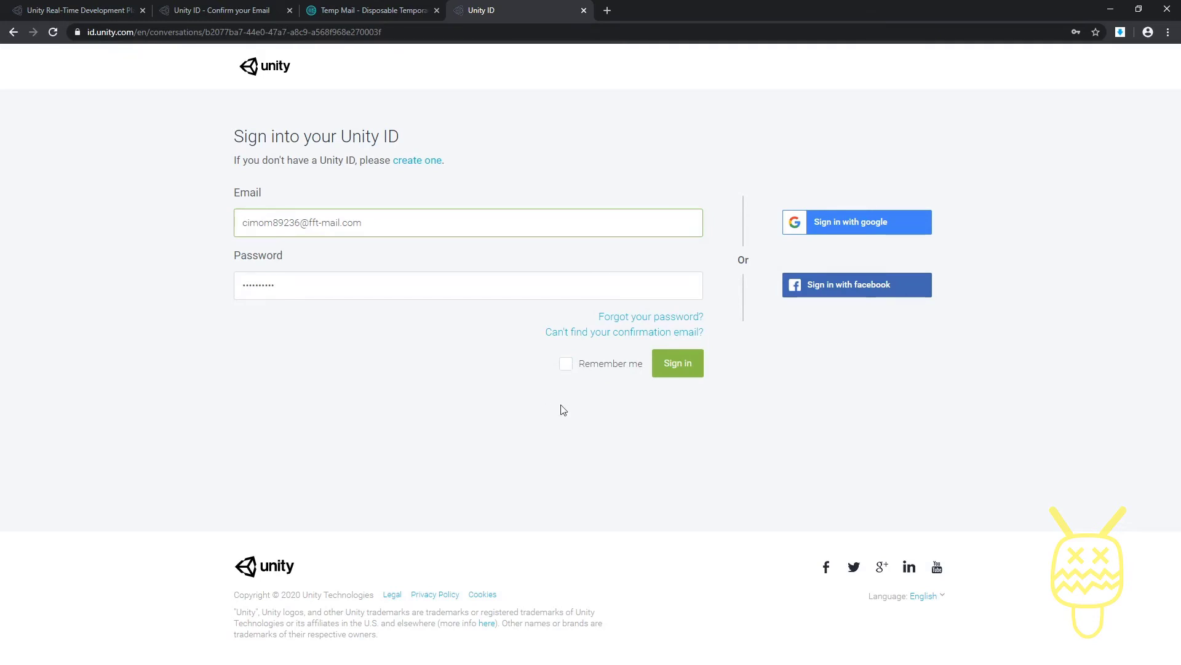
pyautogui.click(675, 367)
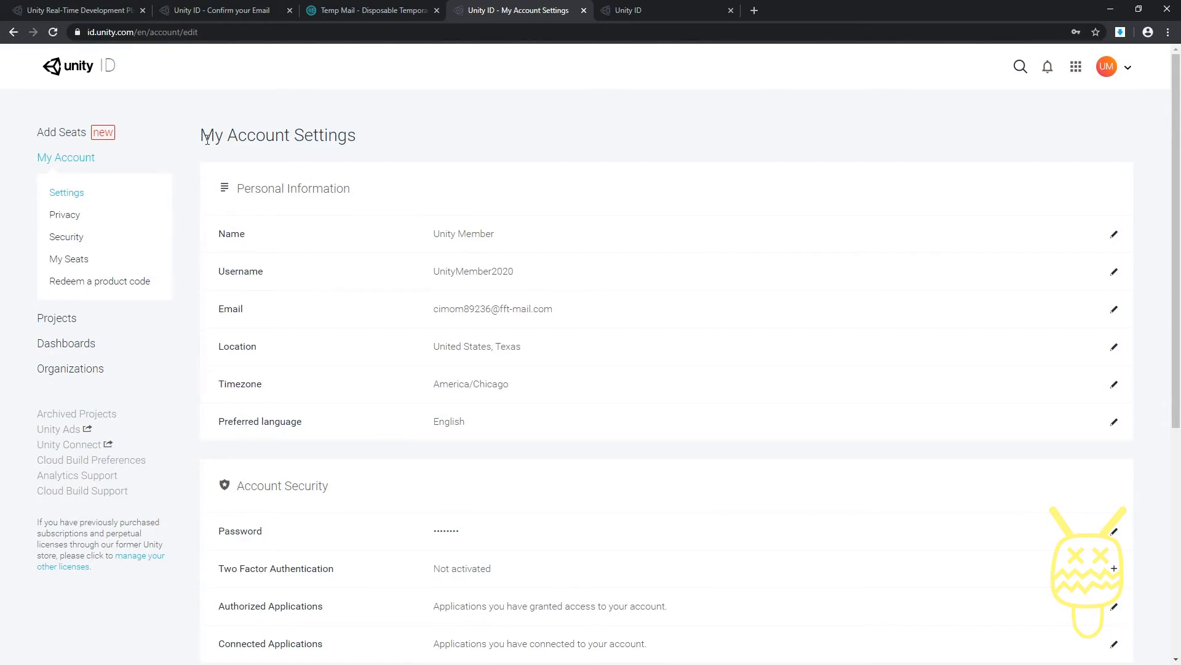
pyautogui.moveTo(207, 139); pyautogui.dragTo(349, 135)
pyautogui.click(392, 136)
pyautogui.click(54, 321)
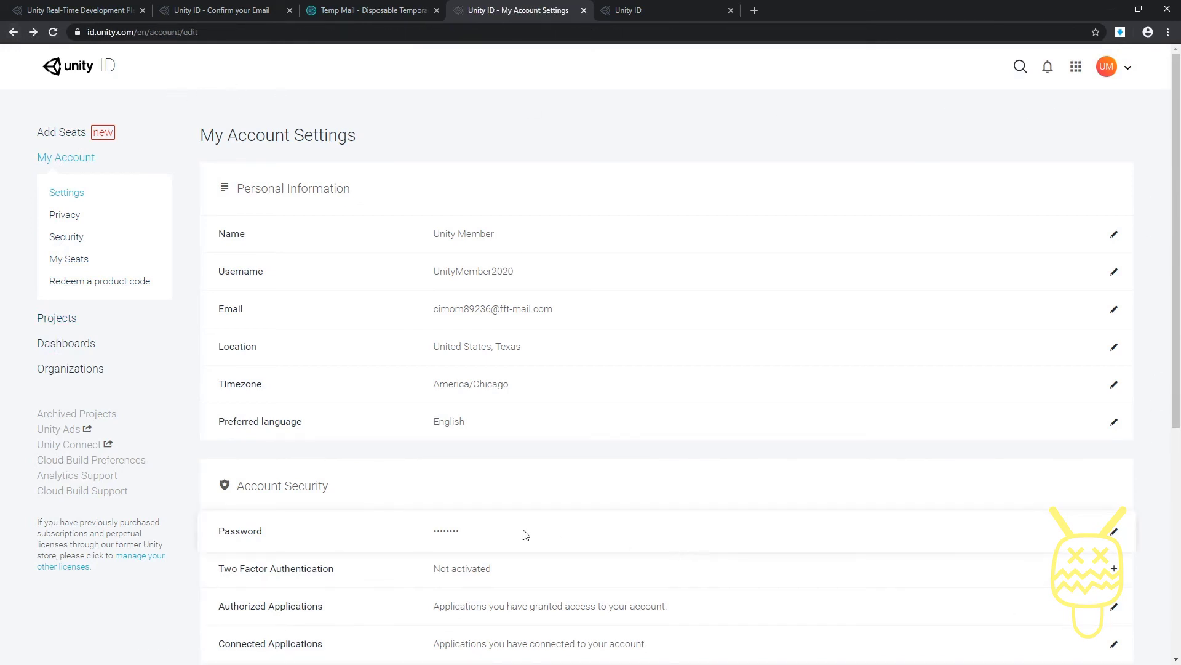
pyautogui.scroll(-1, 525, 534)
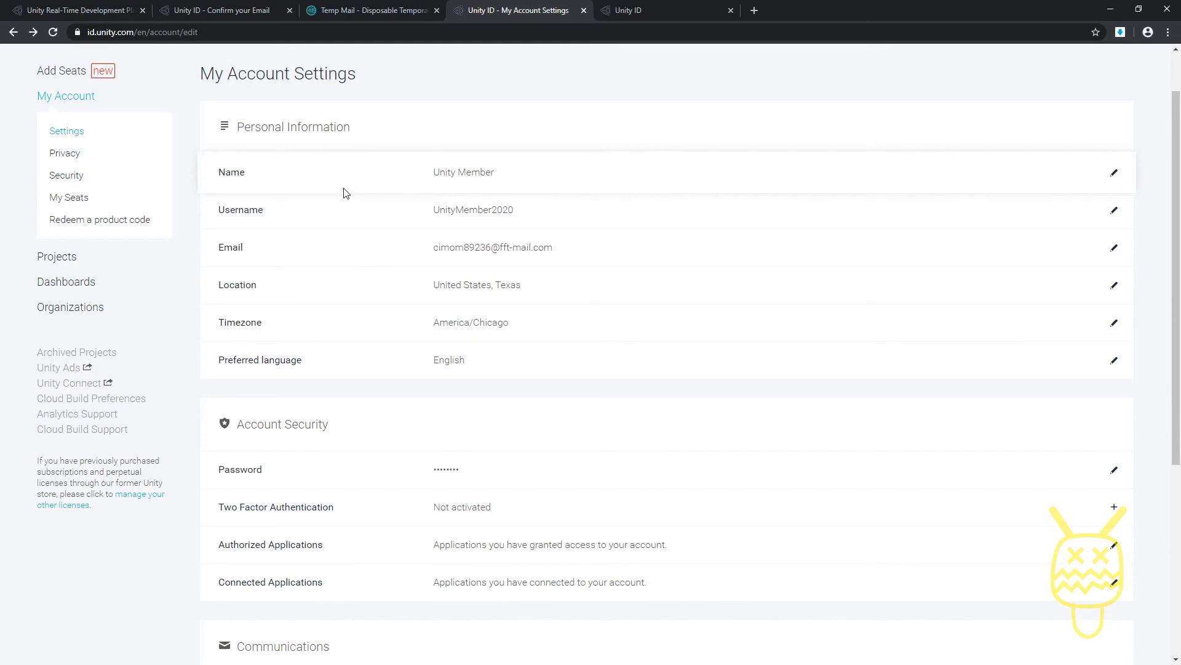
pyautogui.scroll(-5, 345, 192)
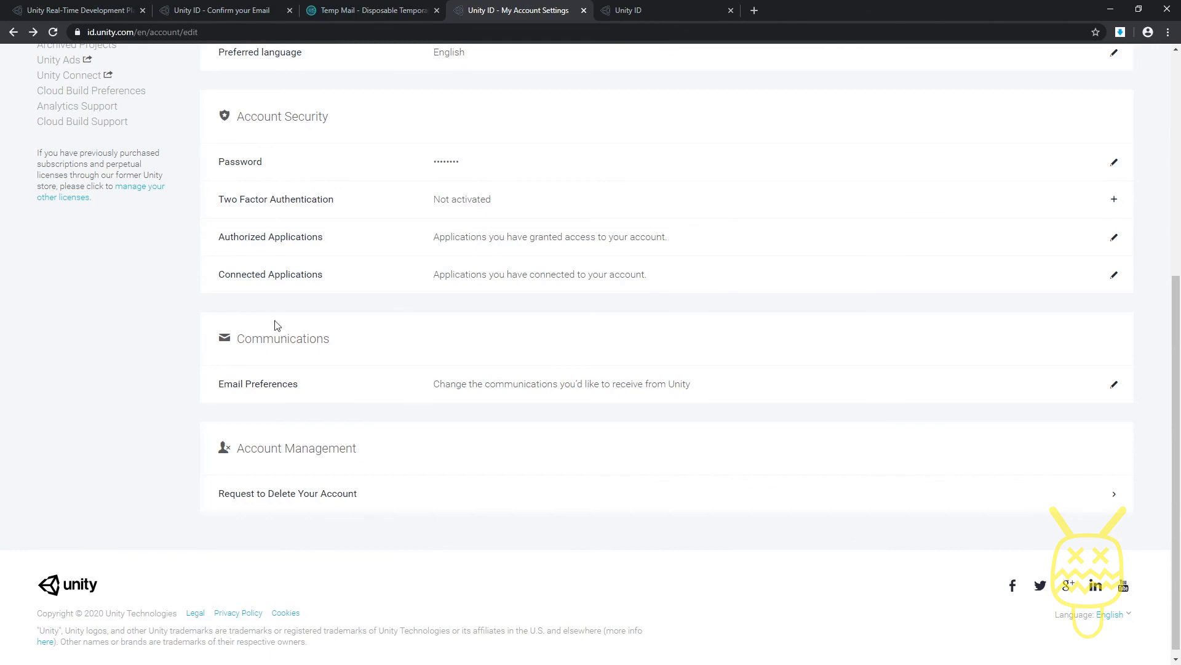
pyautogui.scroll(5, 268, 294)
pyautogui.scroll(1, 271, 288)
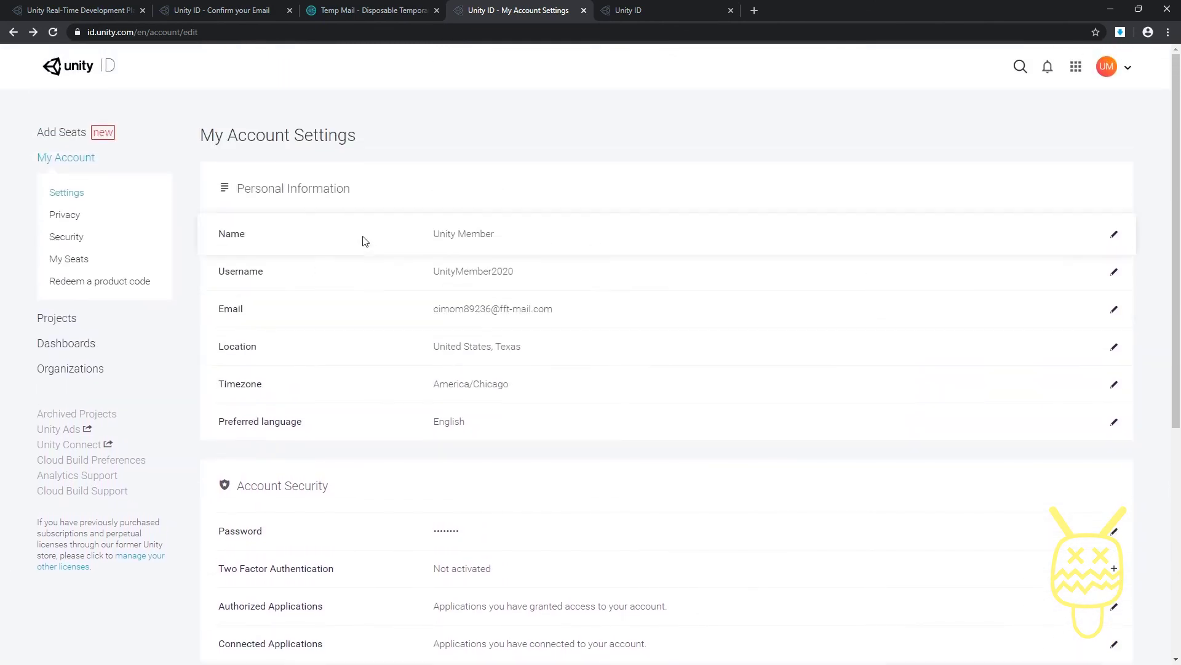